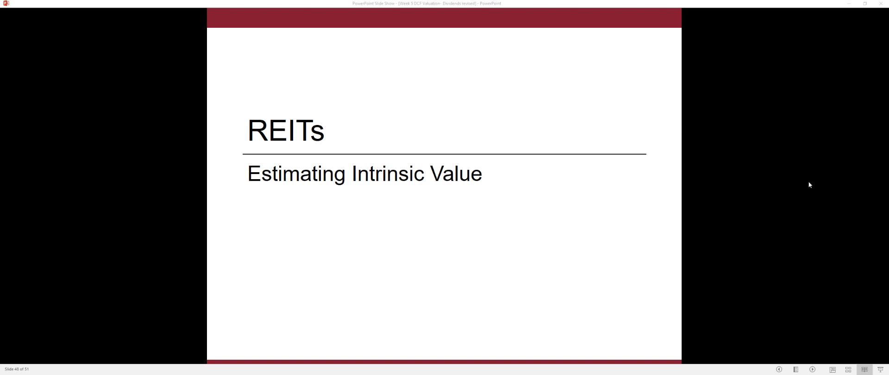
Advance the slide show past the REIT Terminology: Intrinsic Value slide to the REITs: Free Cash Flow slide
key(Right)
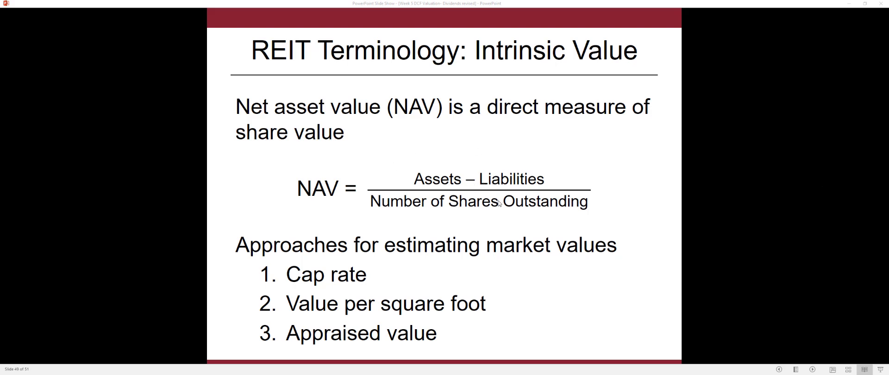
click(533, 205)
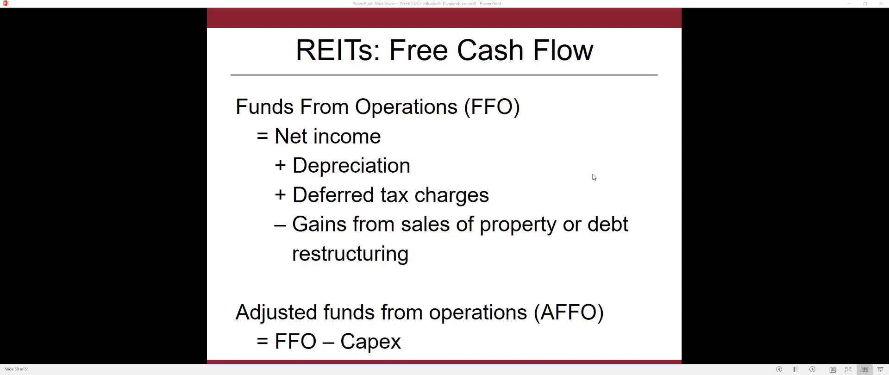
Switch from the slide show to S&P Capital IQ and open the Park Hotels & Resorts Inc. (NYSE:PK) profile
click(847, 4)
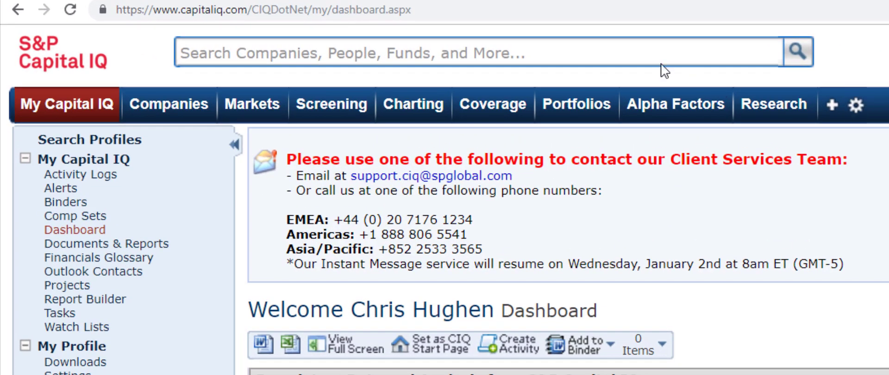
click(213, 38)
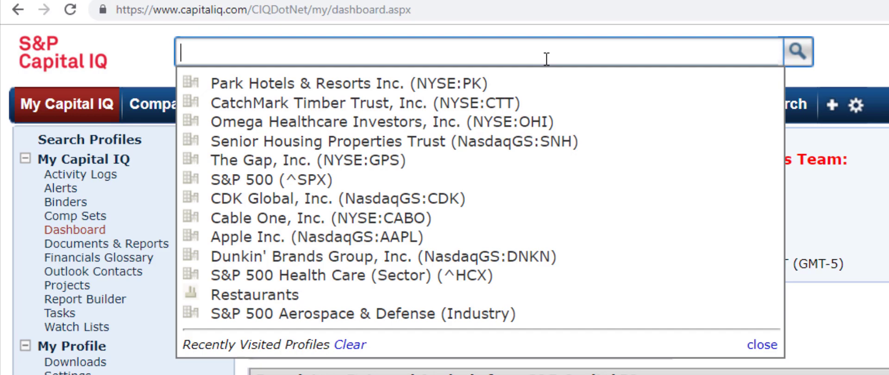
click(376, 88)
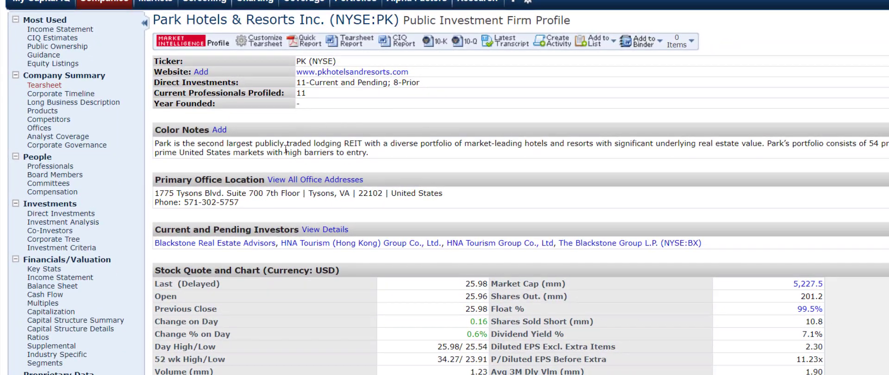
Open the company's Industry Specific financials and examine the reconciliation from Net Income to FFO and AFFO for 2013–2017
click(58, 354)
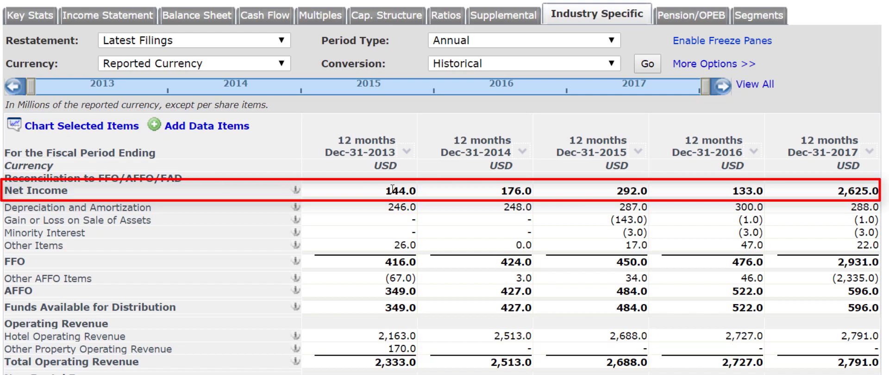
mouse_move(393, 189)
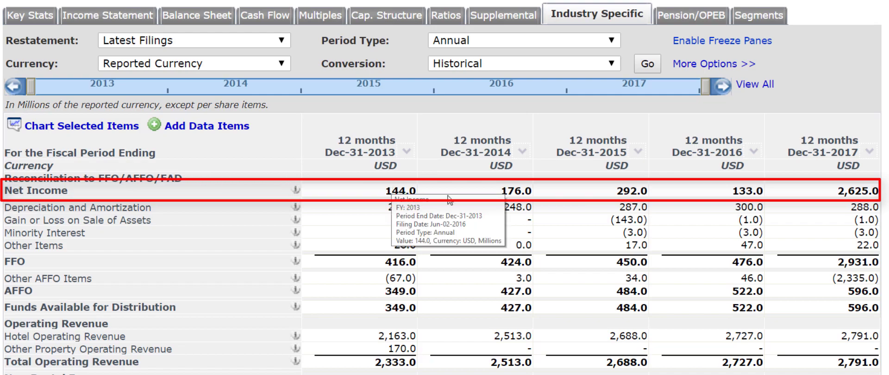
mouse_move(848, 193)
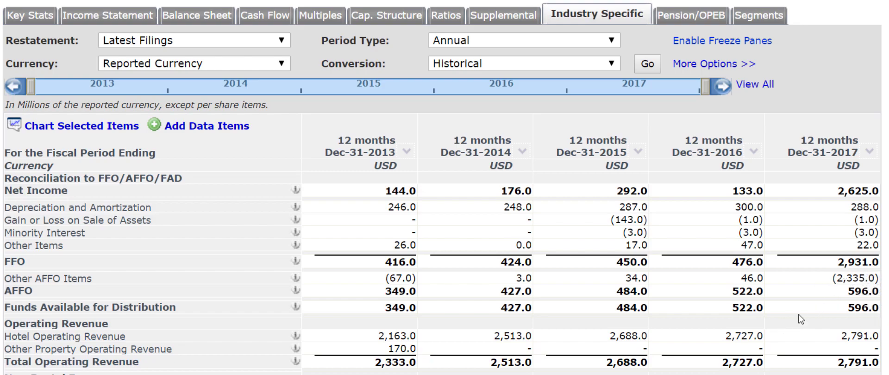
mouse_move(856, 279)
mouse_move(854, 294)
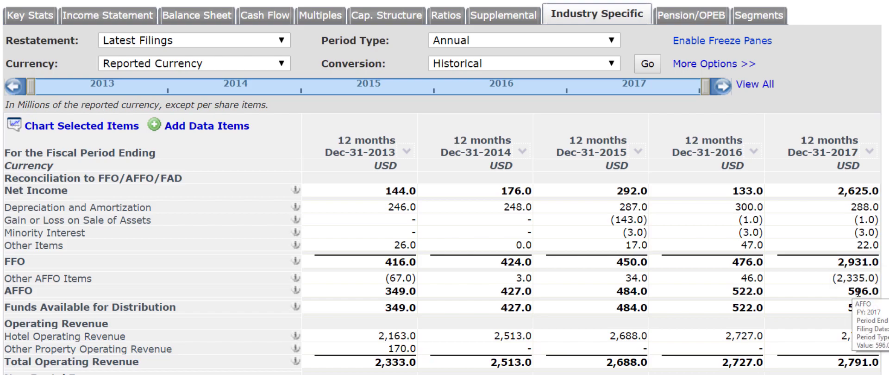
scroll(859, 281, down, 1)
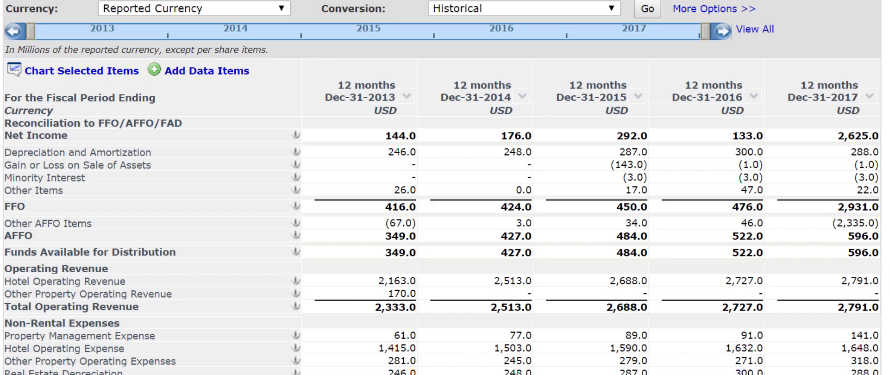
scroll(442, 187, down, 1)
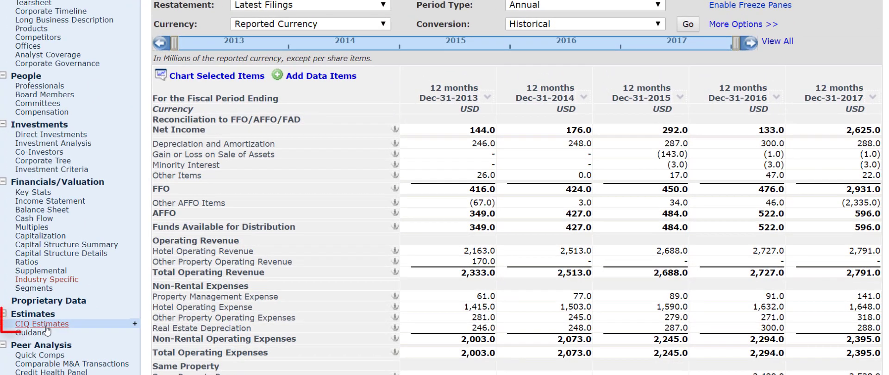
Open the CIQ Estimates consensus and examine the per-share FFO and Adjusted FFO estimates by fiscal year
click(47, 325)
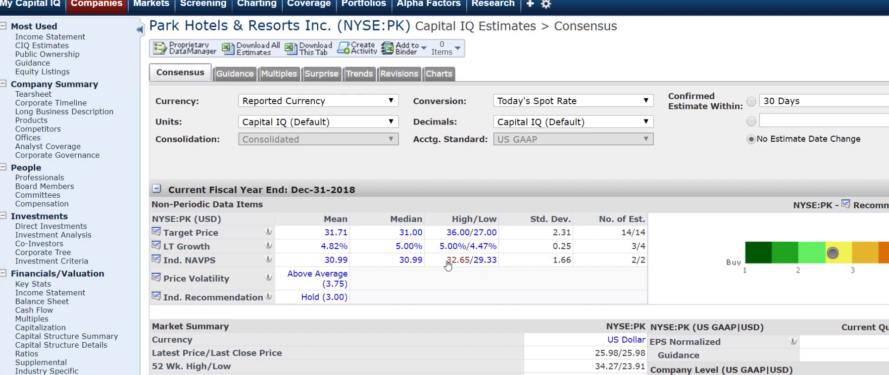
scroll(445, 262, down, 3)
scroll(443, 261, down, 4)
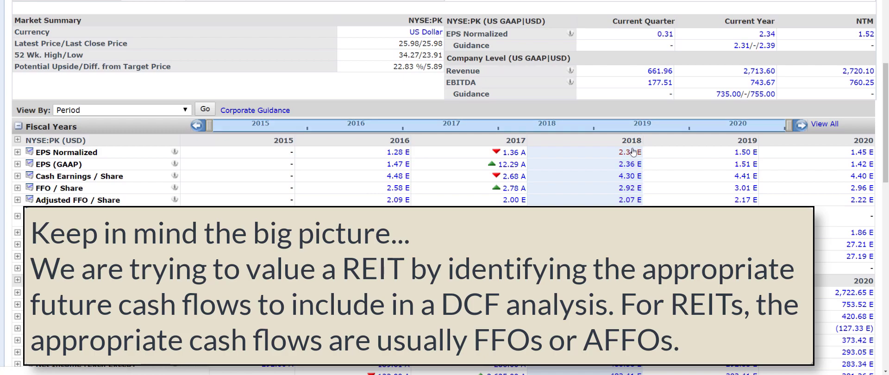
scroll(327, 222, down, 1)
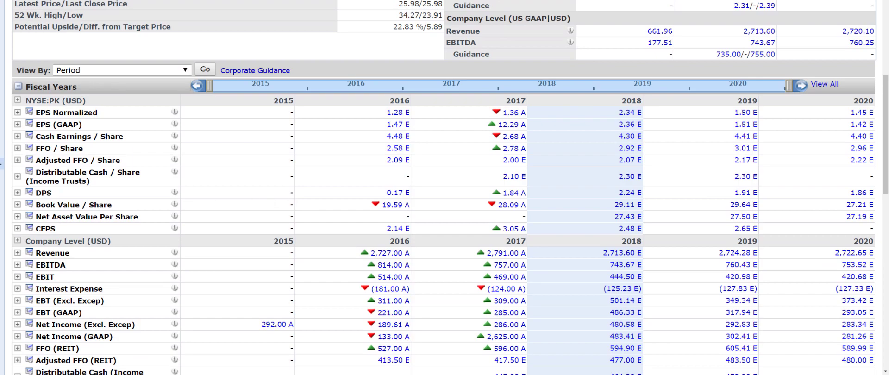
scroll(1, 202, up, 1)
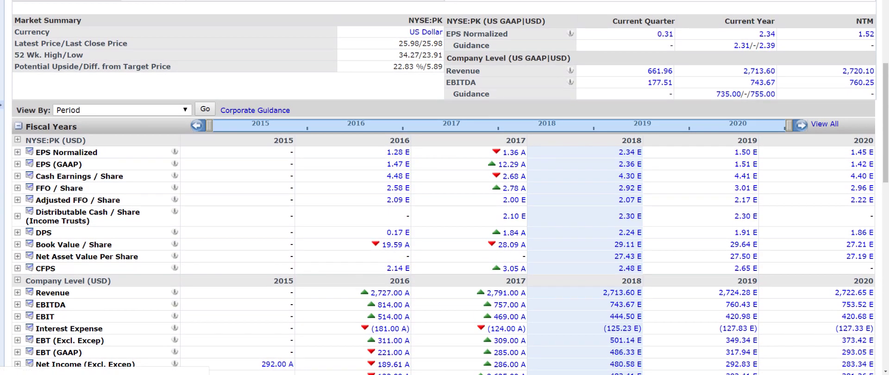
Open the Corporate Guidance and highlight the 2018 Adjusted FFO sentence in the latest guidance text
click(256, 110)
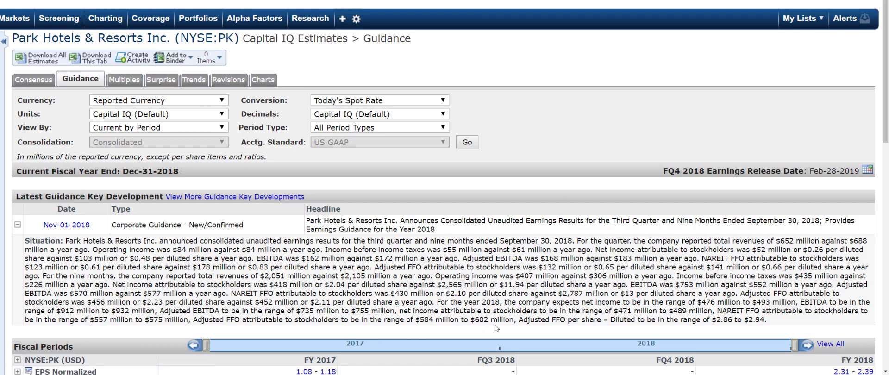
drag(202, 320, 219, 320)
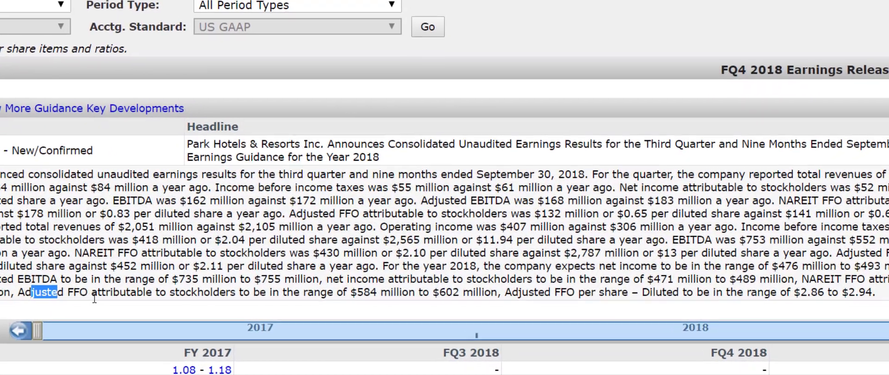
drag(94, 299, 877, 304)
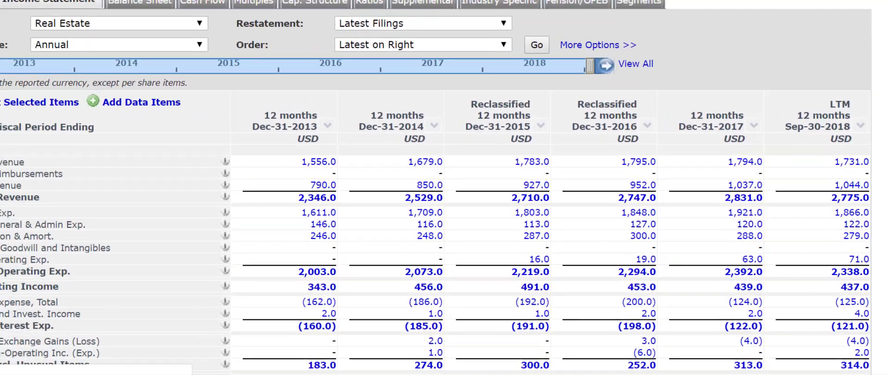
Examine the company's Income Statement from Total Revenue down to Net Income and the supplemental FFO line
scroll(445, 188, down, 4)
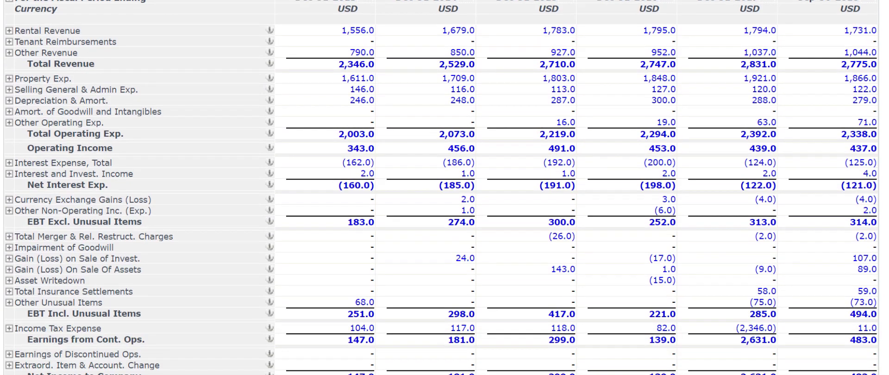
scroll(444, 187, up, 1)
scroll(444, 188, up, 1)
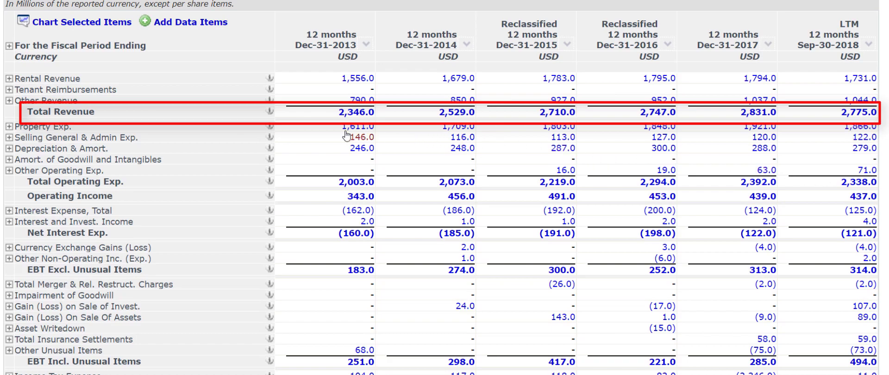
mouse_move(344, 132)
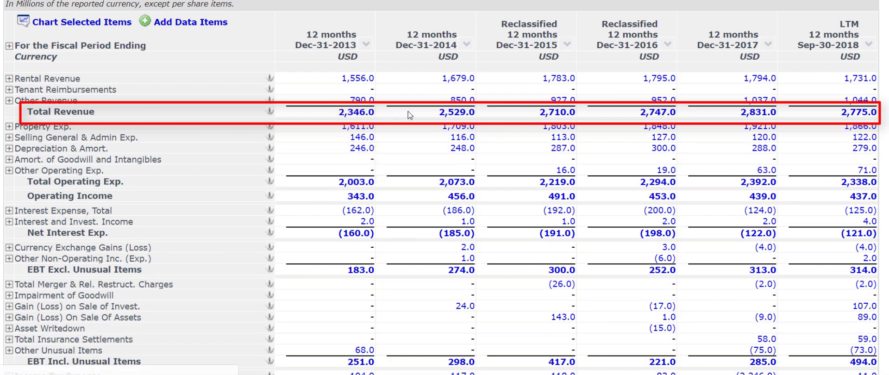
scroll(807, 155, down, 6)
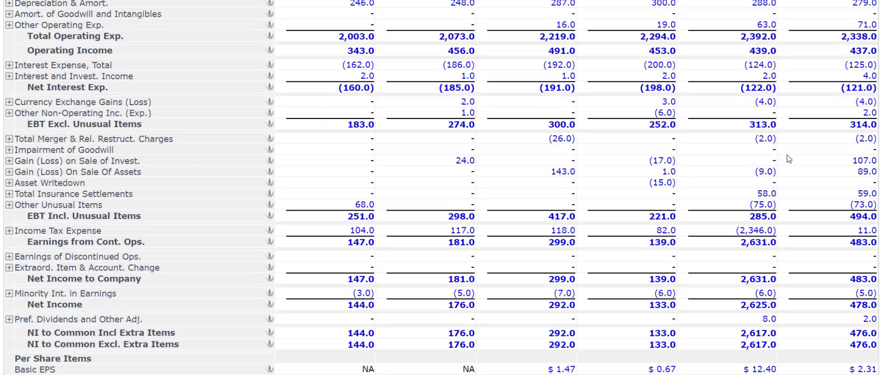
scroll(774, 153, down, 1)
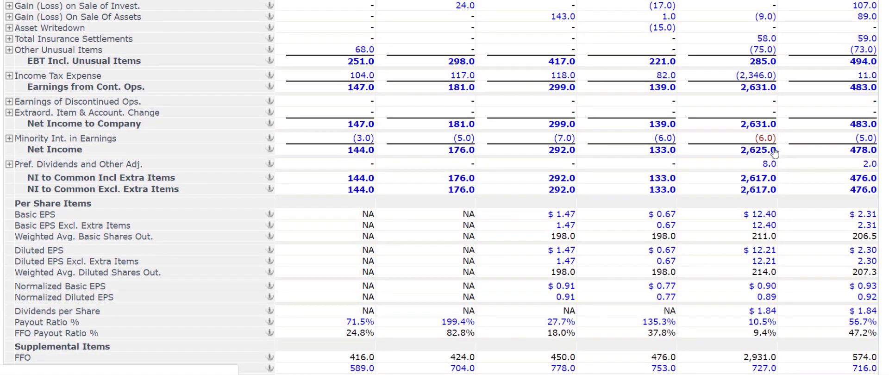
mouse_move(769, 147)
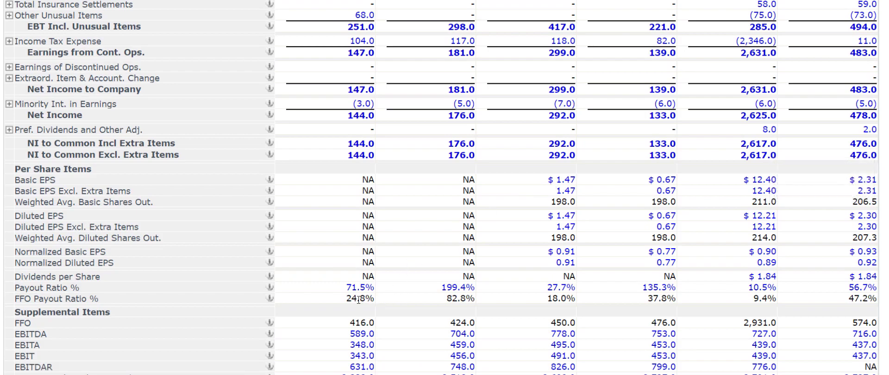
scroll(768, 277, down, 1)
mouse_move(768, 277)
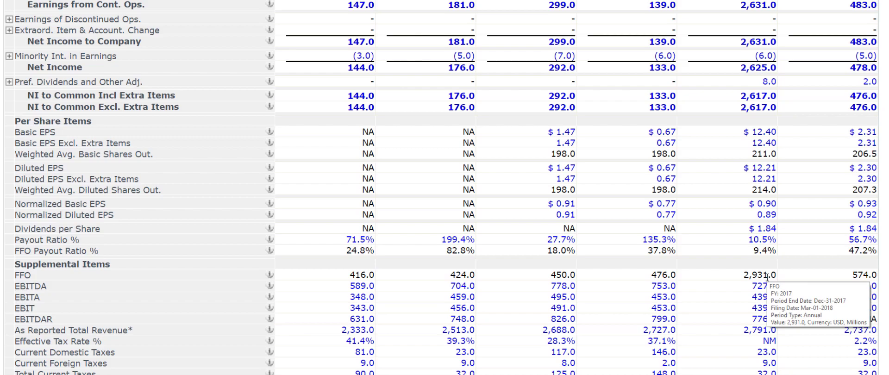
scroll(767, 275, up, 3)
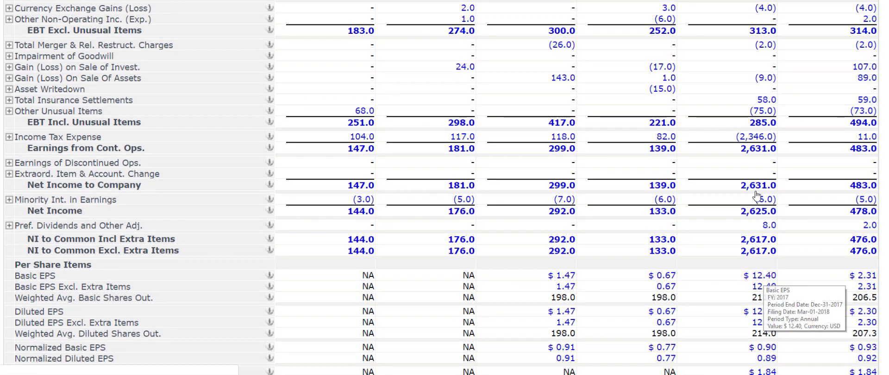
View the as-presented breakdown of the Dec-31-2017 Income Tax Expense and close both detail pop-ups
click(756, 138)
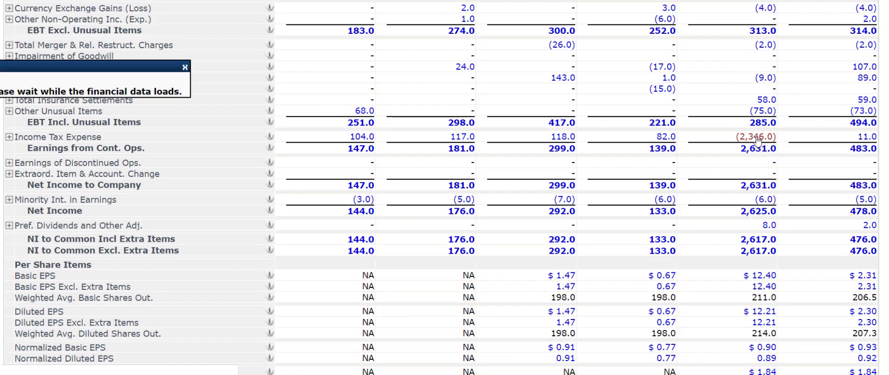
click(201, 122)
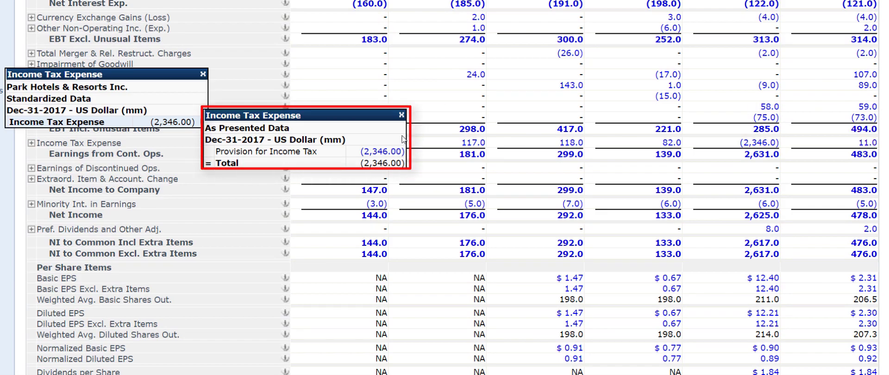
click(401, 115)
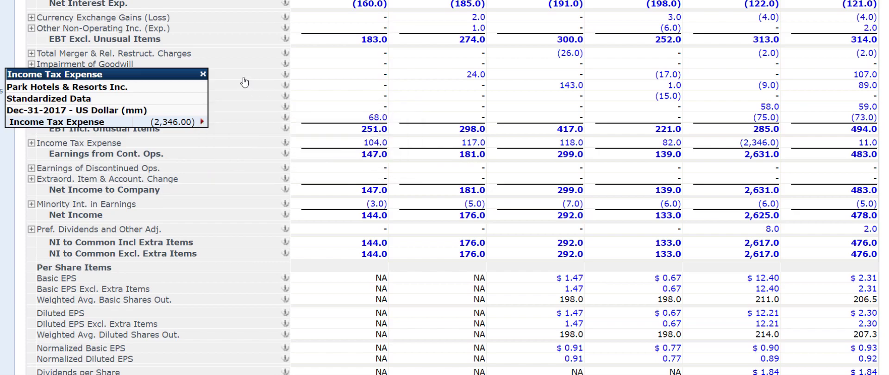
click(203, 74)
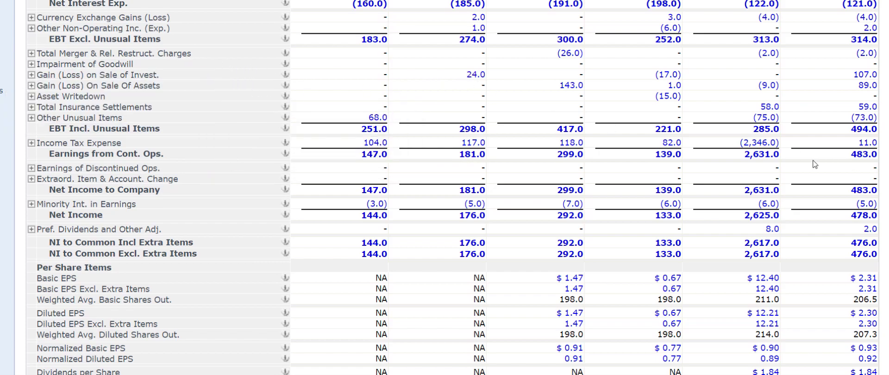
Open the 10-K source for the Dec-31-2017 Provision for Income Tax and move and widen its window to make the tables readable
mouse_move(772, 149)
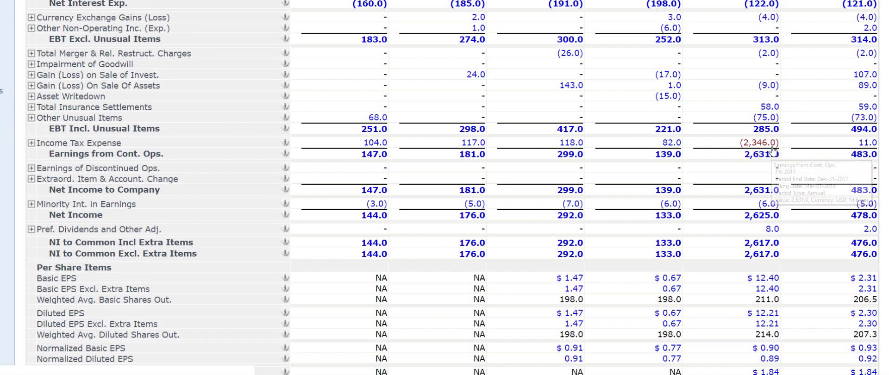
click(772, 146)
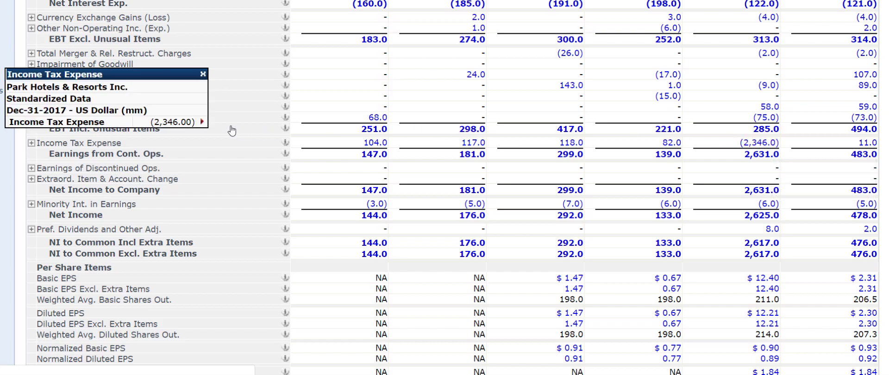
click(196, 122)
click(383, 147)
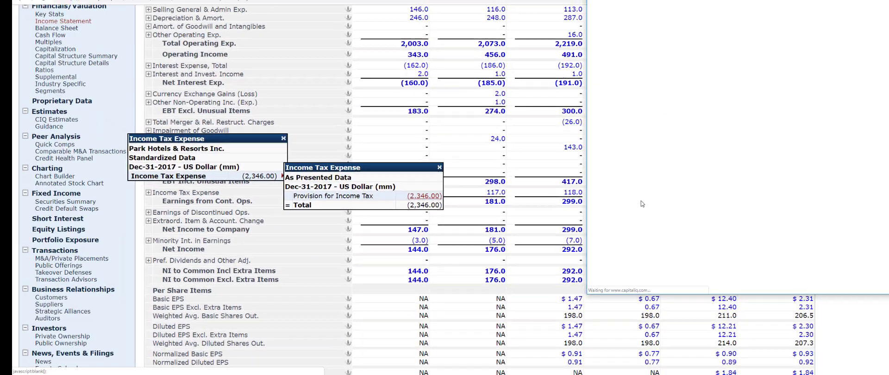
drag(842, 1, 358, 49)
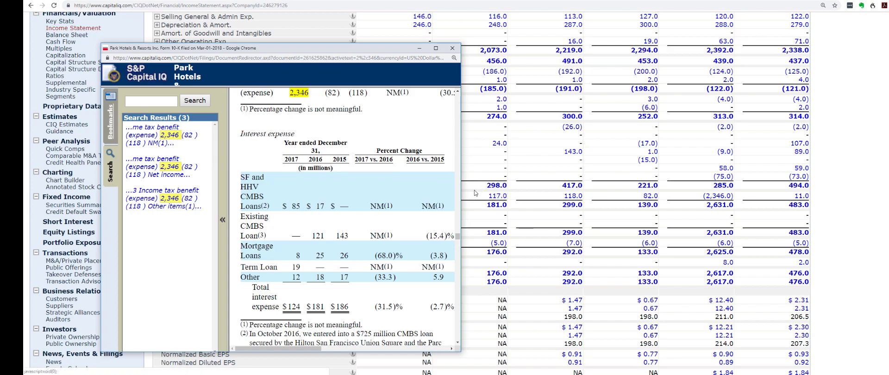
drag(462, 188, 781, 178)
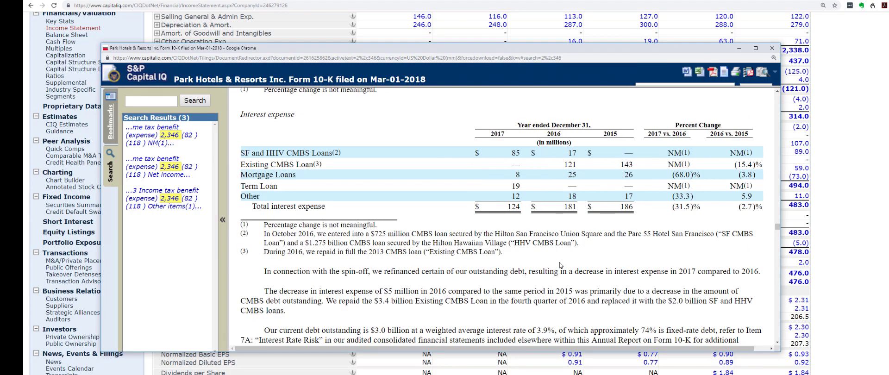
Review the search hits for 2,346 in the 10-K, checking the income tax benefit (expense) line in each table
click(181, 137)
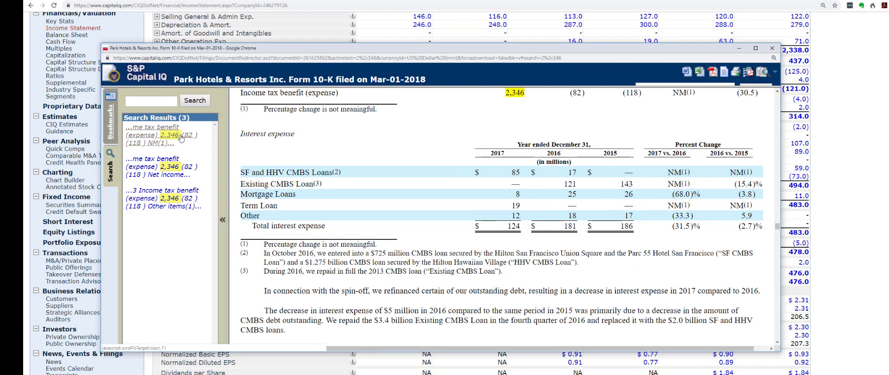
scroll(313, 165, up, 2)
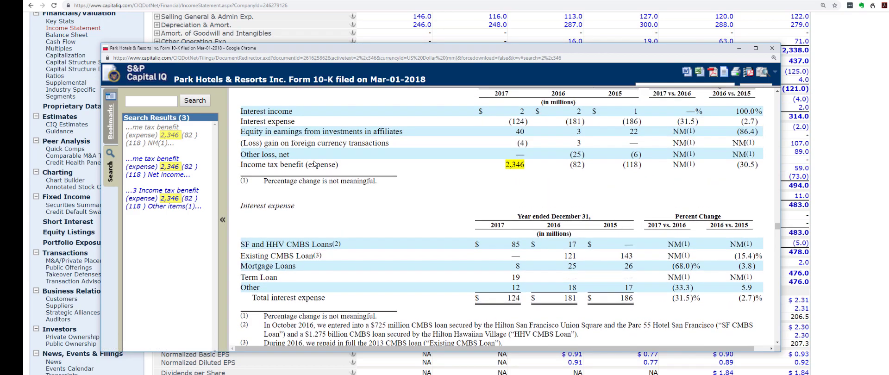
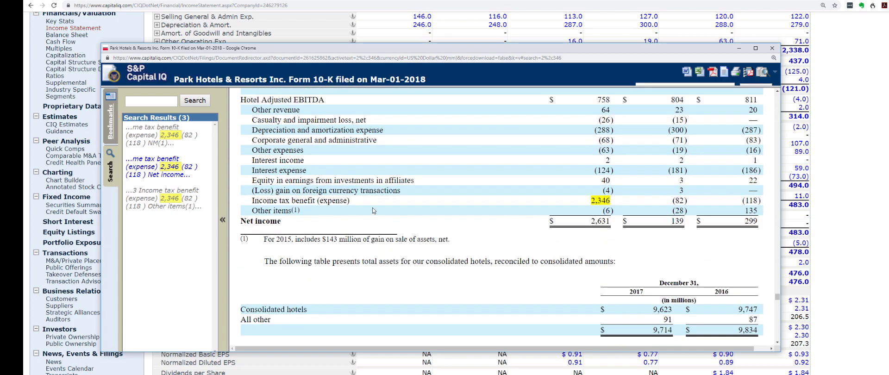
click(182, 168)
Examine the 10-K's consolidated statements of comprehensive income, cash flows and equity around the 2017 tax benefit
scroll(408, 217, down, 10)
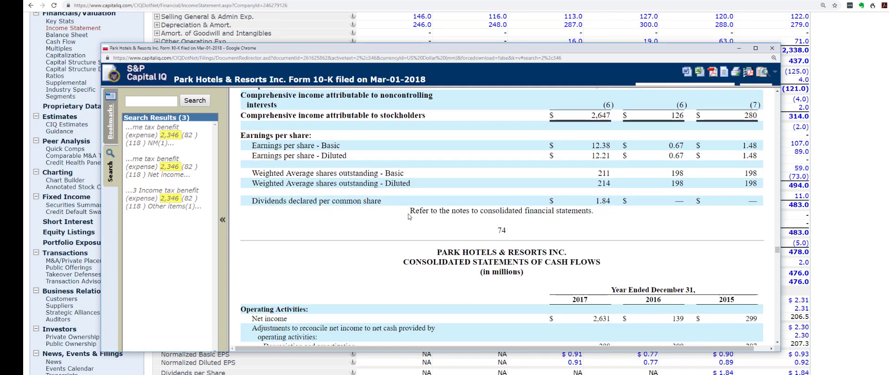
scroll(415, 214, down, 6)
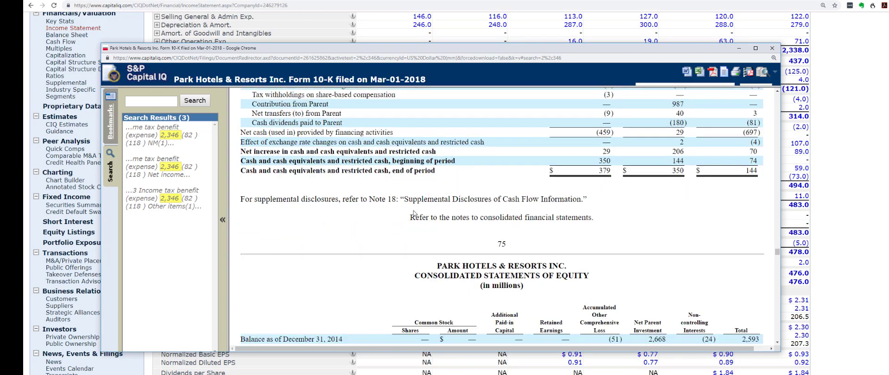
scroll(414, 214, up, 5)
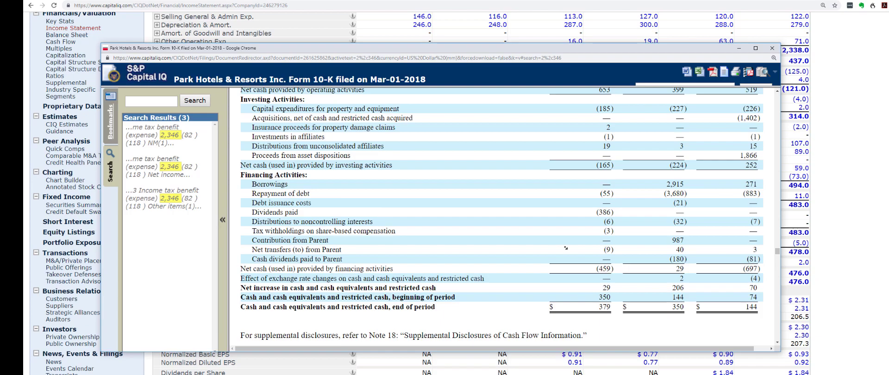
scroll(756, 237, up, 5)
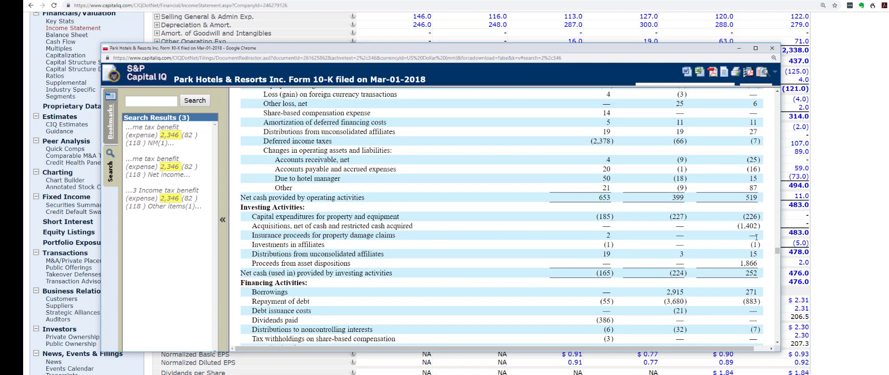
scroll(756, 237, up, 5)
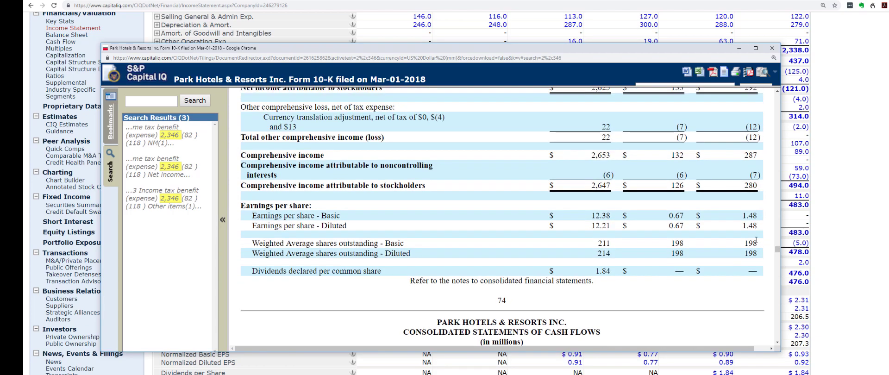
scroll(756, 239, down, 10)
scroll(733, 231, down, 10)
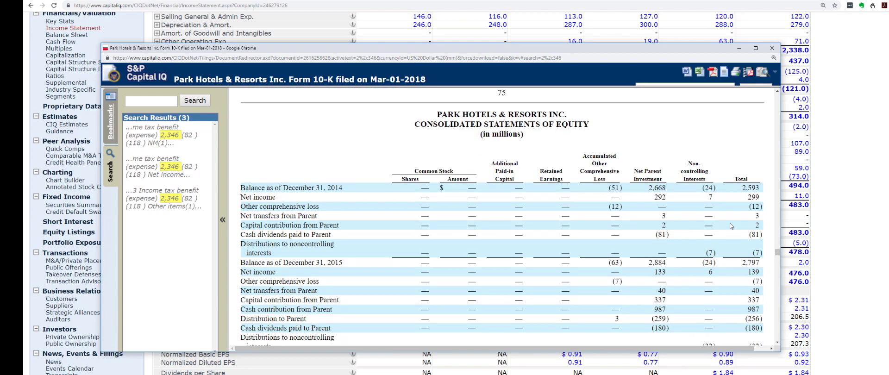
scroll(730, 225, down, 10)
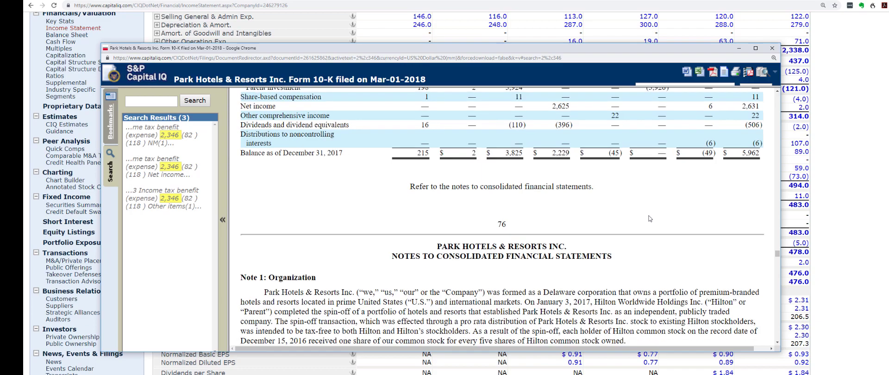
Find Note 1: Organization in the 10-K and highlight the text on electing to be taxed as a REIT effective January 4, 2017
scroll(649, 219, down, 4)
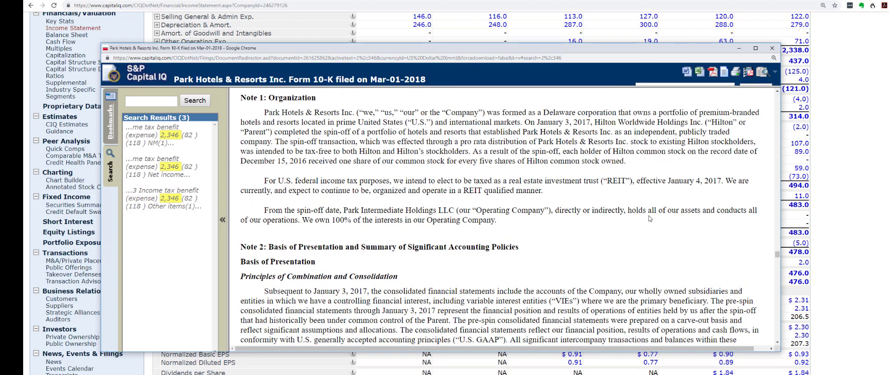
scroll(650, 219, down, 2)
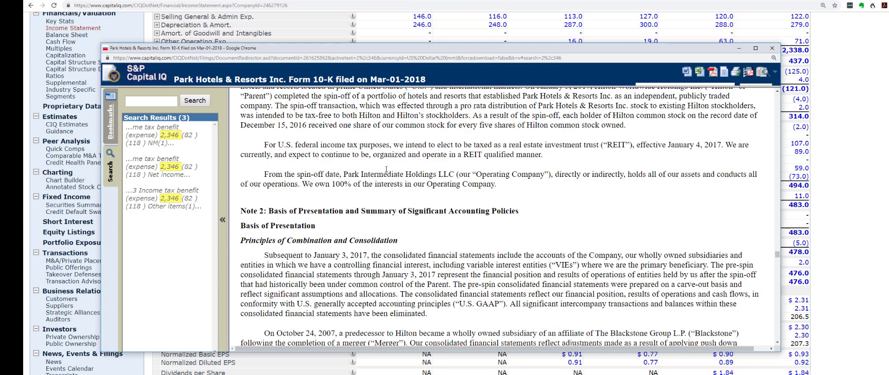
drag(371, 145, 421, 155)
scroll(426, 155, up, 2)
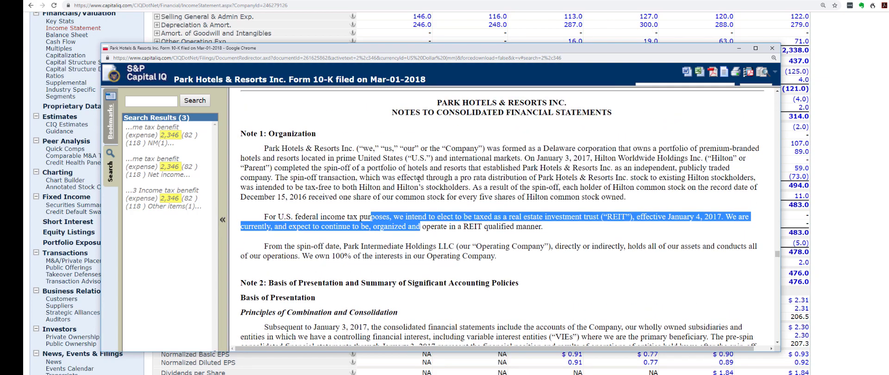
scroll(412, 183, down, 1)
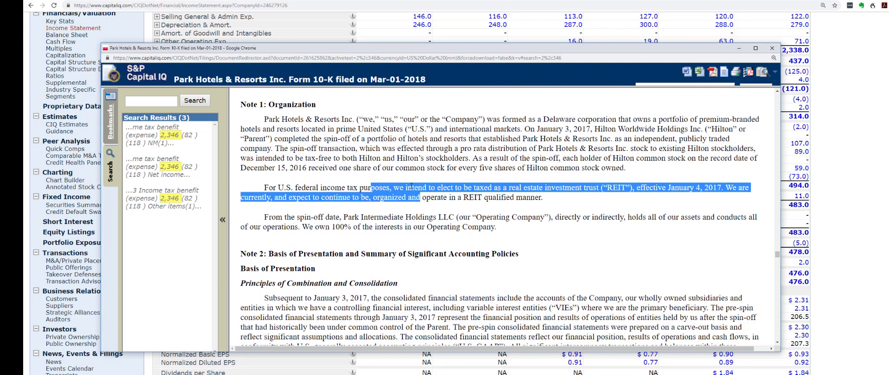
Highlight the Principles of Combination and Consolidation passage from the variable interest entities wording to the end of the paragraph
scroll(411, 186, down, 3)
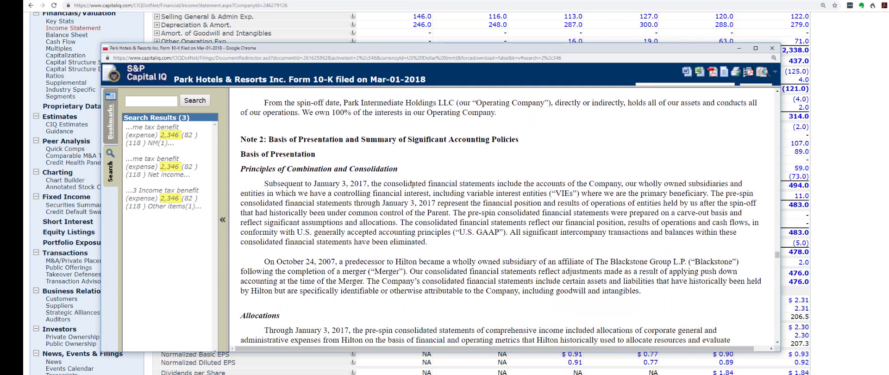
scroll(411, 185, down, 3)
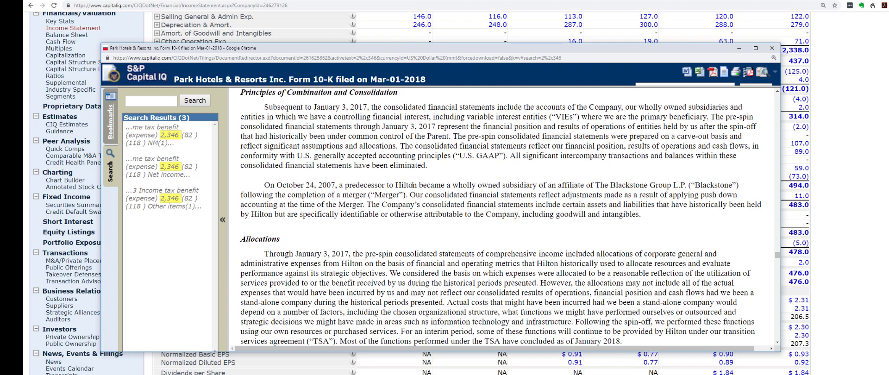
scroll(412, 184, up, 1)
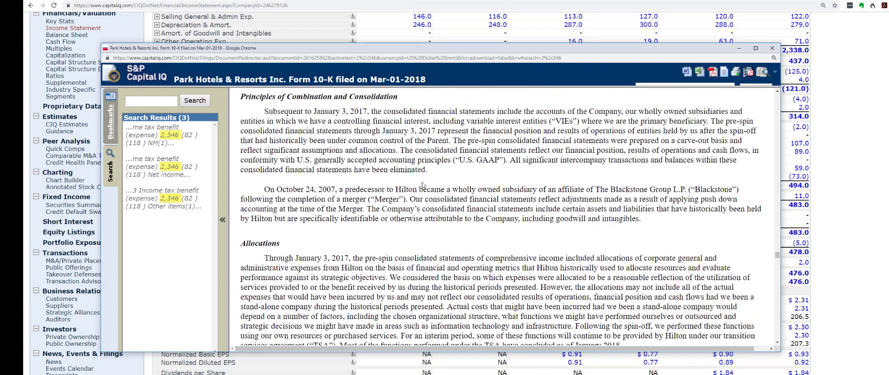
drag(432, 122, 445, 166)
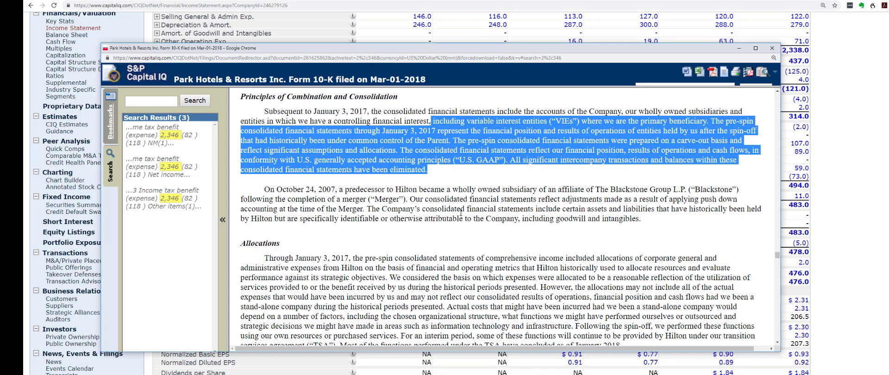
Skim the 10-K's accounting policy notes past Reclassifications and Property and Equipment to Goodwill and Intangible Assets
scroll(461, 212, down, 5)
scroll(462, 208, down, 20)
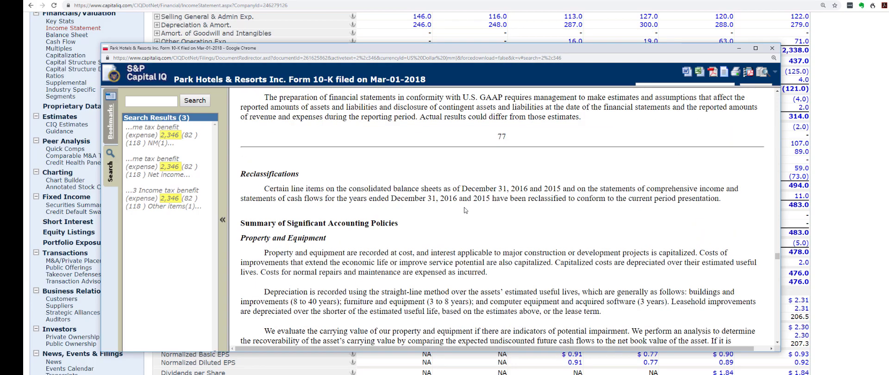
scroll(465, 206, down, 20)
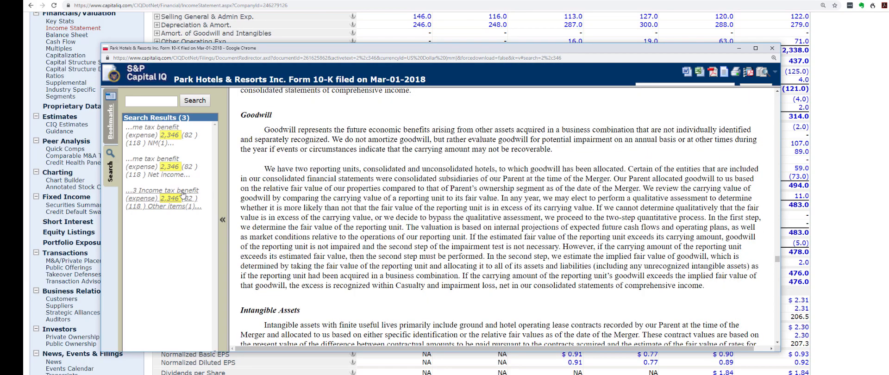
Return to the 2,346 search hit in the Hotel Adjusted EBITDA reconciliation and inspect its income tax line and footnote
click(187, 174)
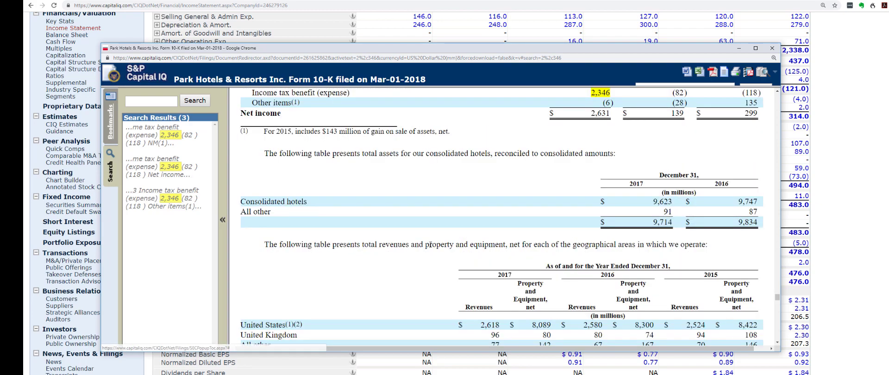
scroll(439, 245, up, 2)
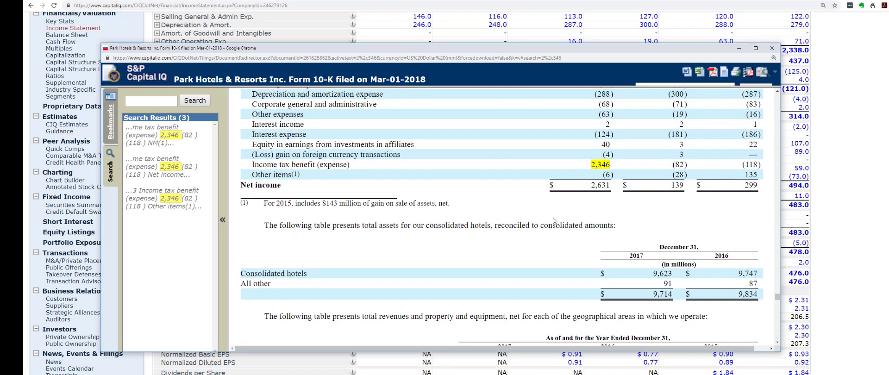
scroll(607, 183, up, 1)
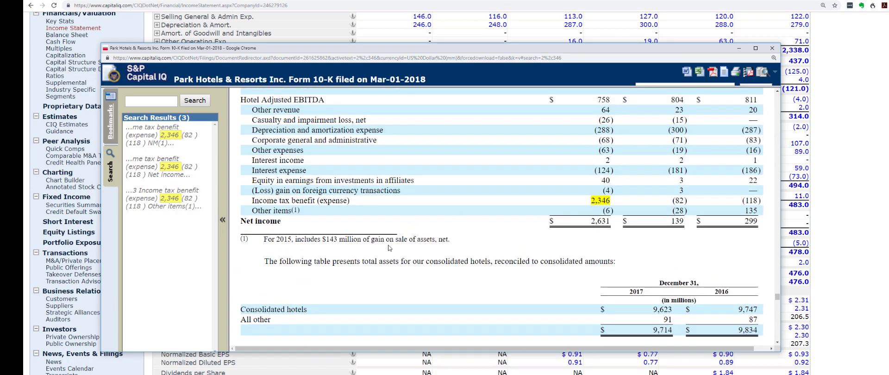
Close the 10-K window and both Income Tax Expense detail pop-ups over the Income Statement
click(772, 48)
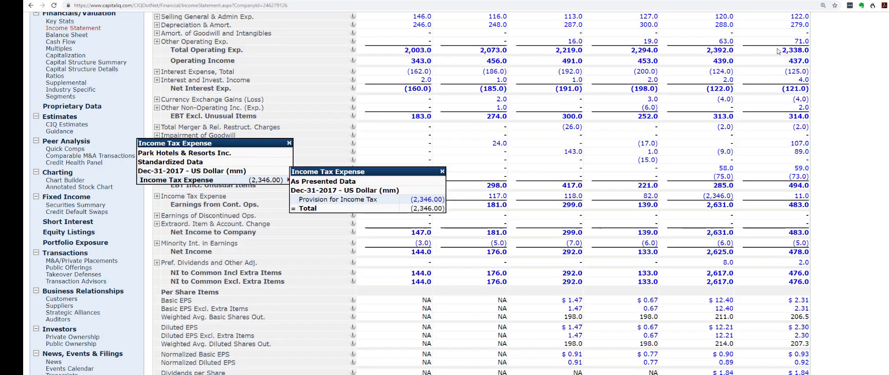
click(442, 172)
click(289, 144)
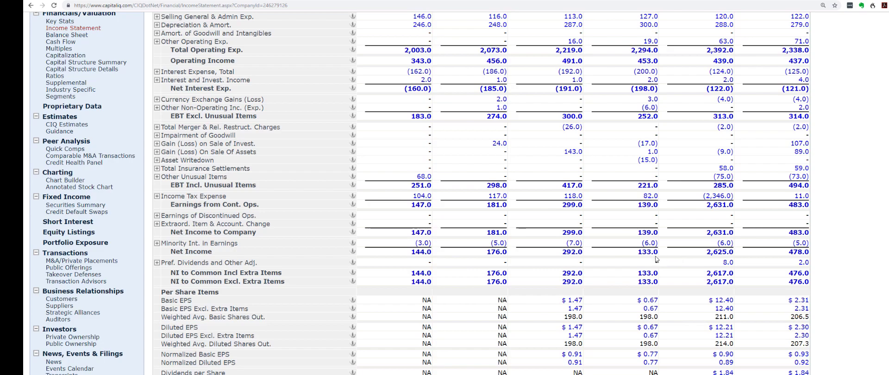
Highlight the Net Income figures for Dec-31-2016, Dec-31-2017 and LTM Sep-30-2018 and compare them with the lines above
drag(632, 255, 746, 261)
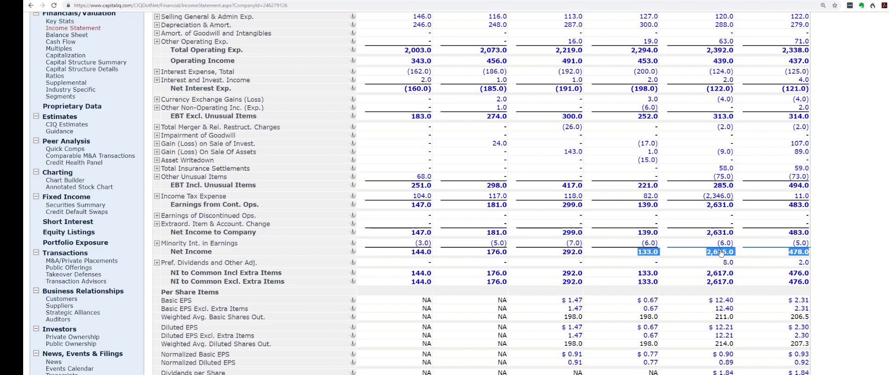
mouse_move(721, 253)
scroll(225, 245, up, 3)
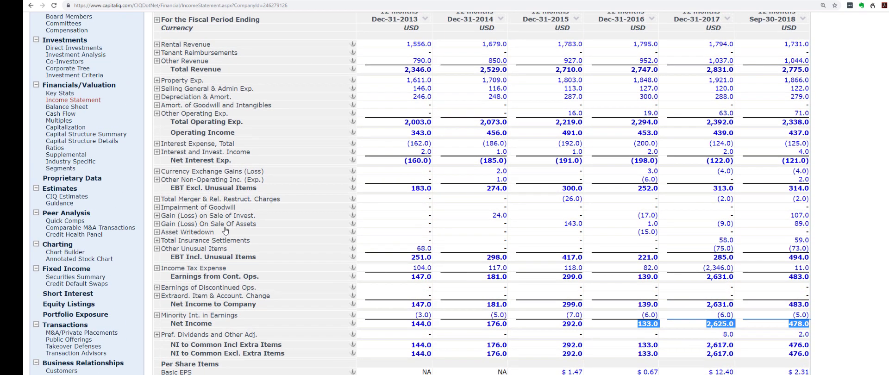
scroll(234, 237, up, 1)
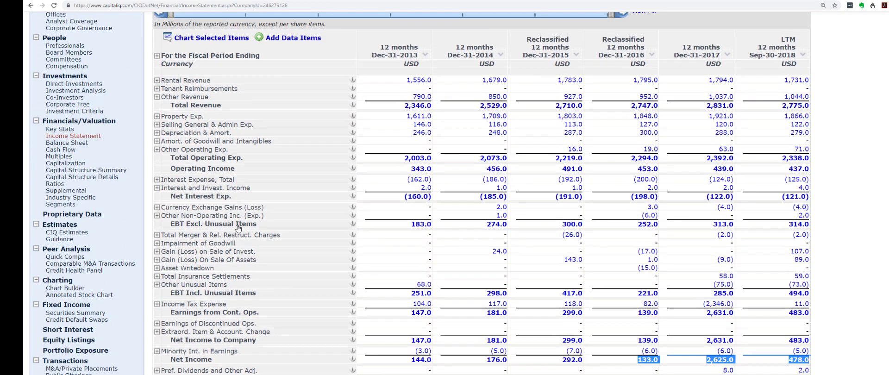